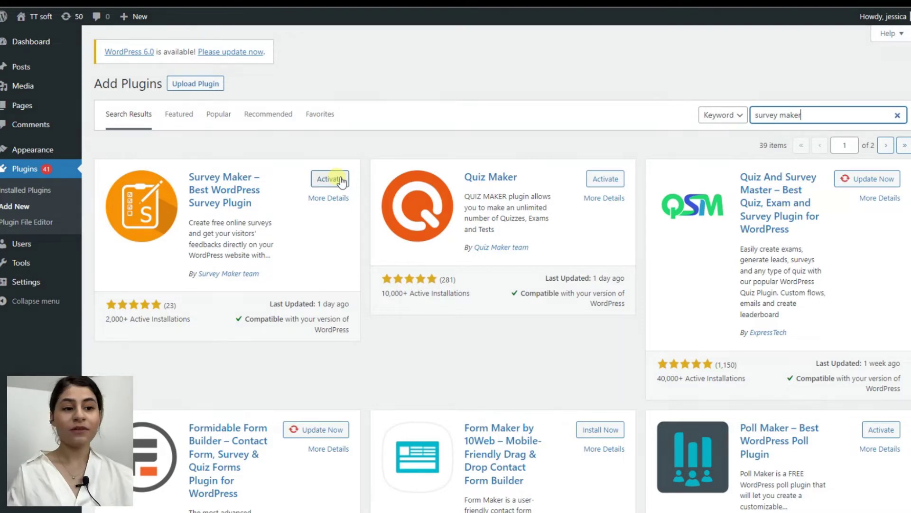
# Activate Survey Maker and start a new survey with its form title and the question 'What is WordPress?'.
pyautogui.click(340, 181)
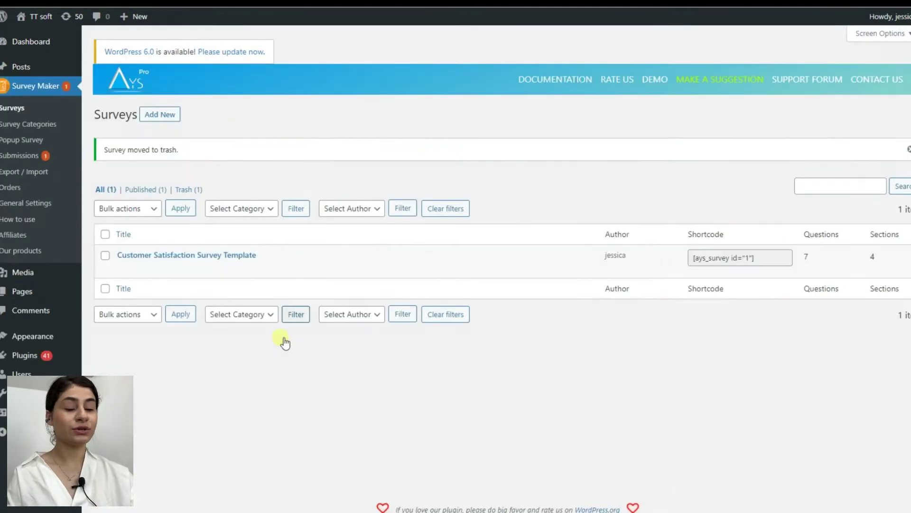
pyautogui.click(168, 116)
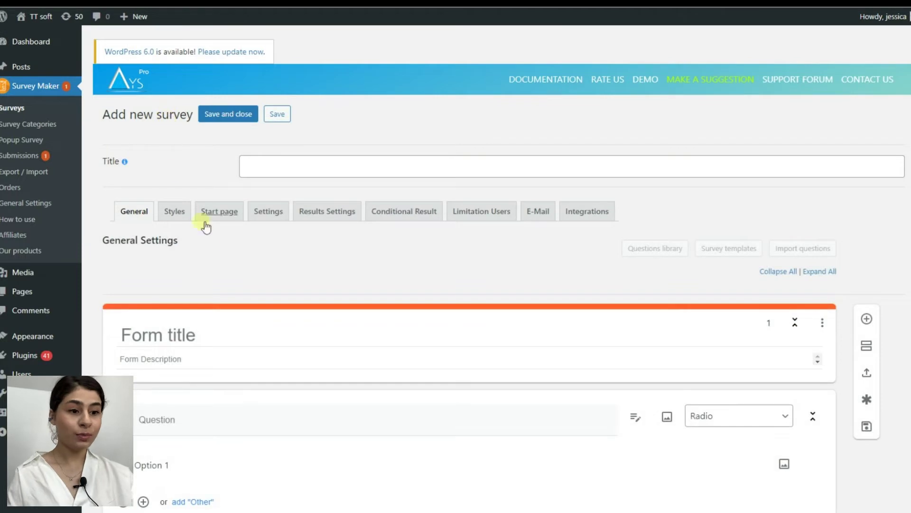
pyautogui.scroll(-1, 226, 287)
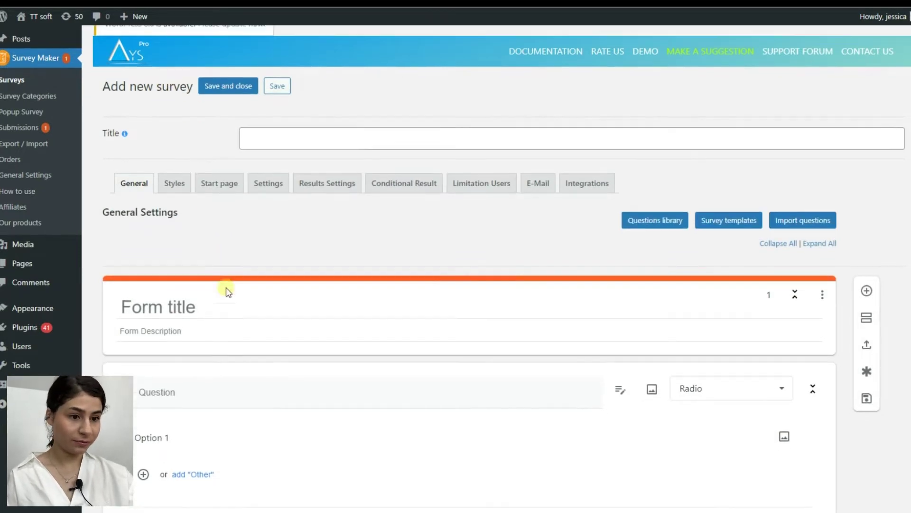
pyautogui.click(179, 283)
pyautogui.write('Popup')
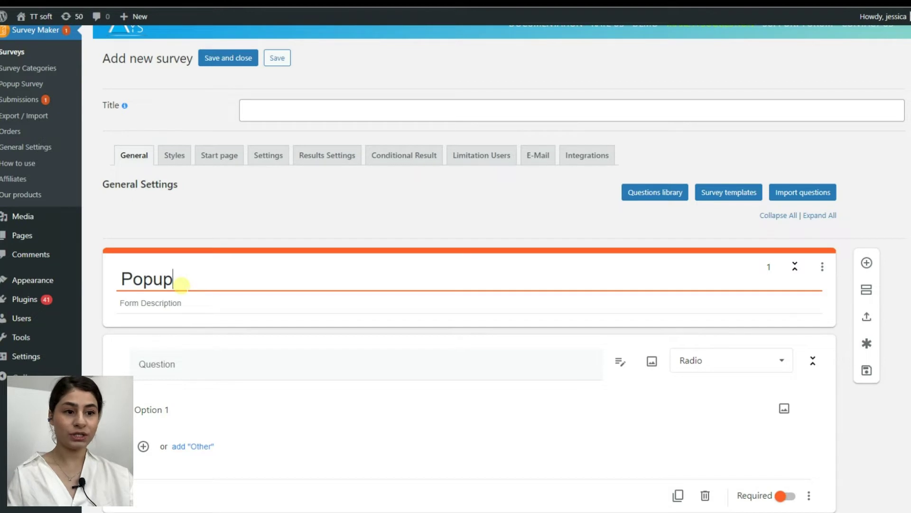
pyautogui.scroll(-1, 182, 286)
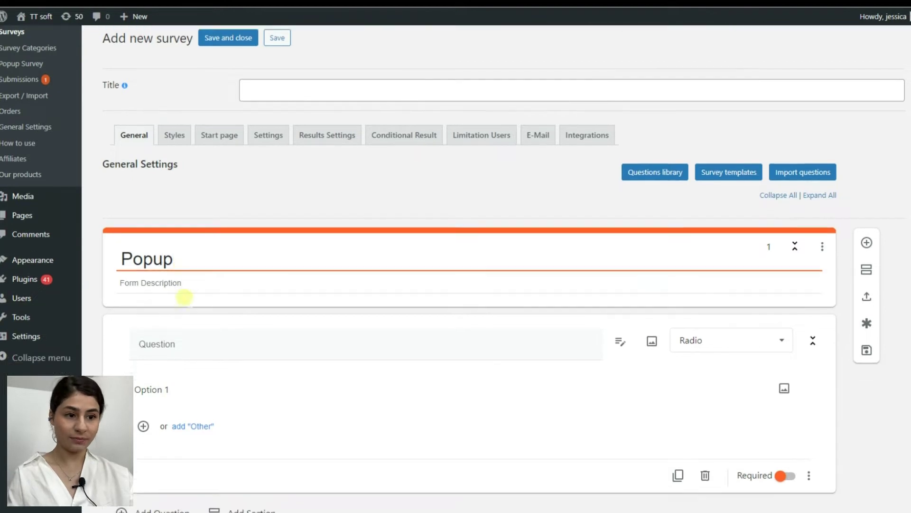
pyautogui.click(185, 312)
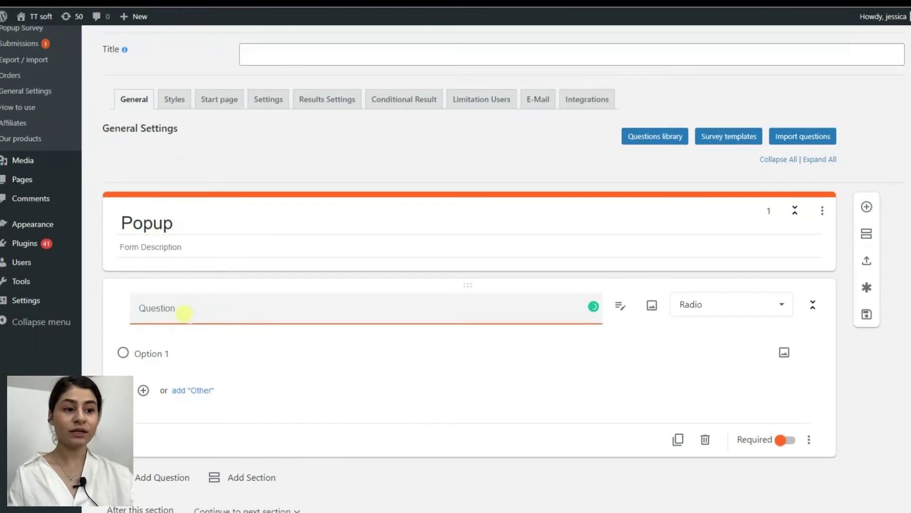
pyautogui.write('What is WordPress?')
pyautogui.moveTo(184, 351)
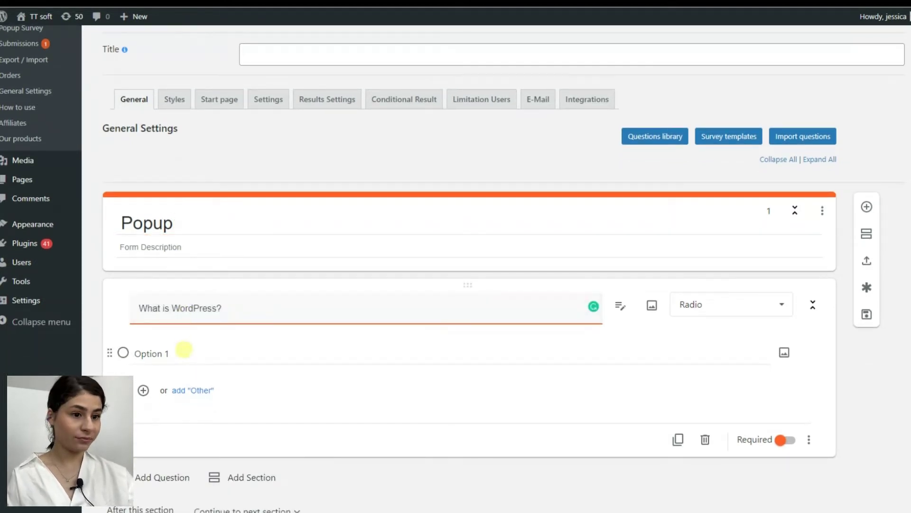
# Keep the question as Radio type and give it three answer options.
pyautogui.click(737, 313)
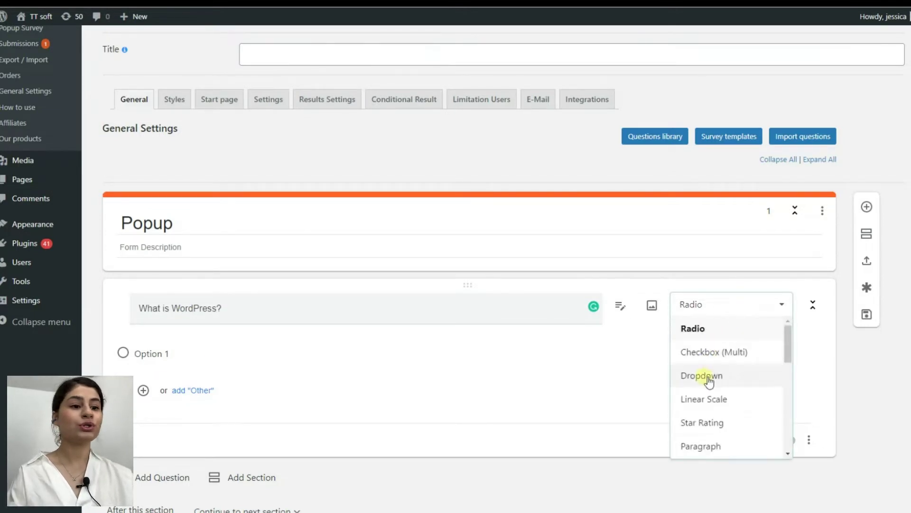
pyautogui.click(705, 328)
pyautogui.scroll(-1, 645, 346)
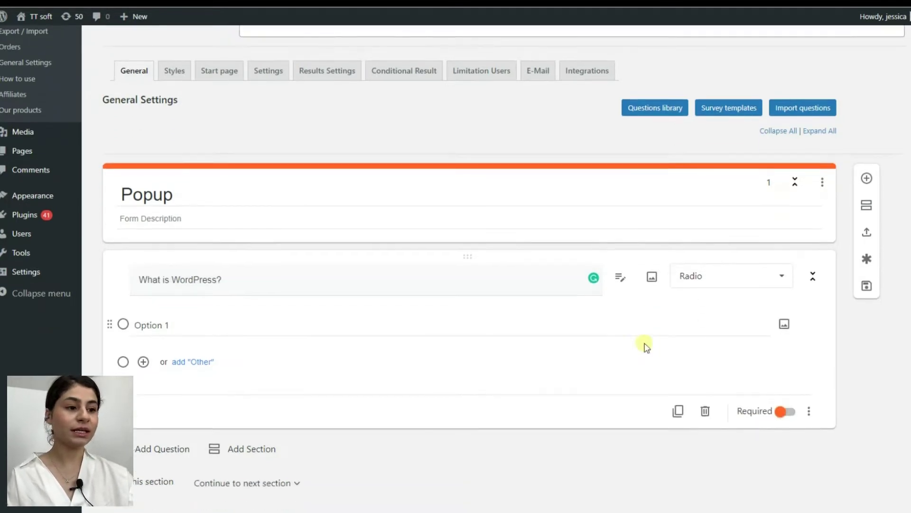
pyautogui.scroll(-1, 645, 347)
pyautogui.click(204, 296)
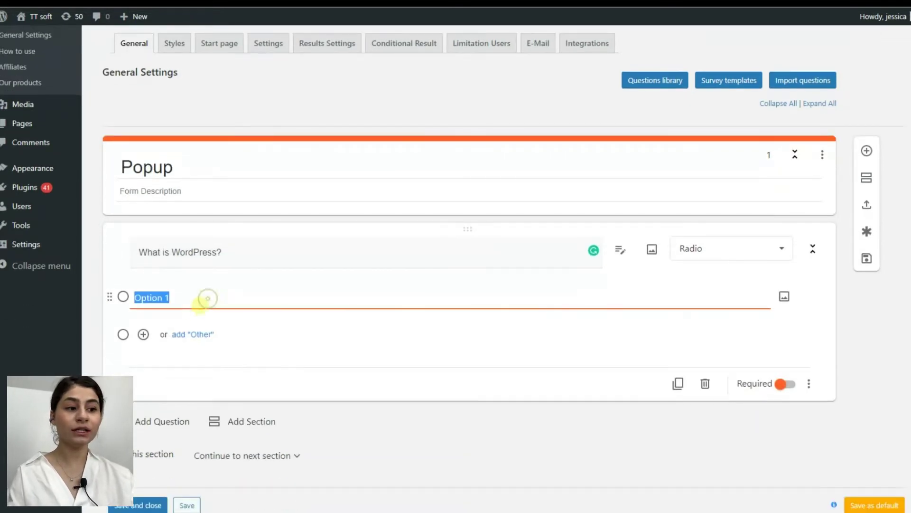
pyautogui.click(143, 334)
pyautogui.click(145, 372)
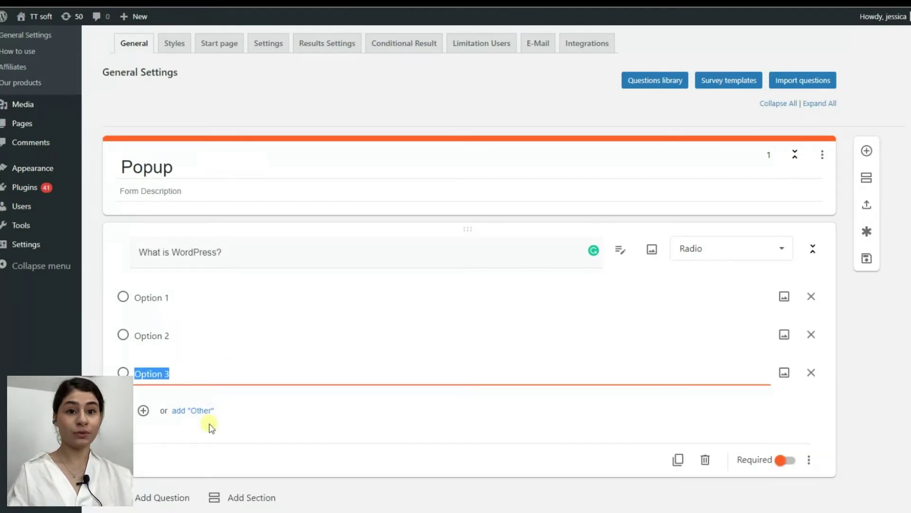
# Add a blank question and save the survey titled 'Survey'.
pyautogui.click(157, 499)
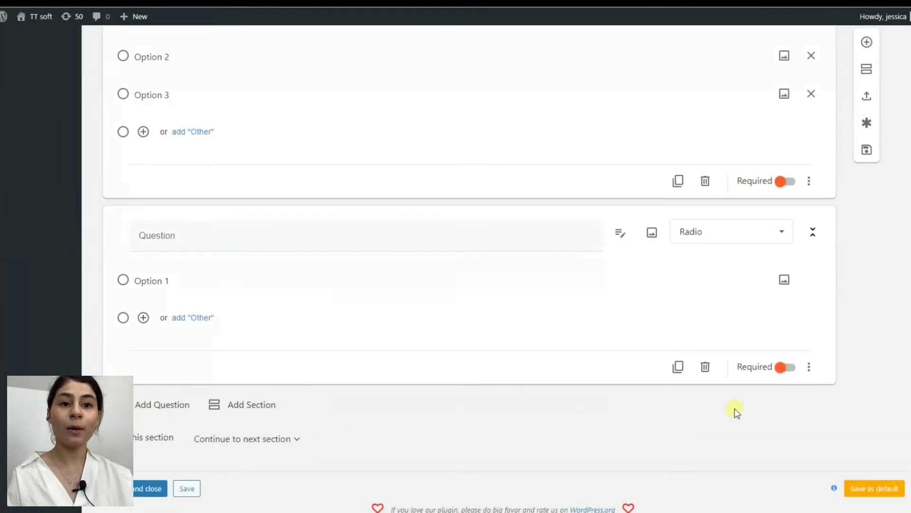
pyautogui.scroll(5, 684, 429)
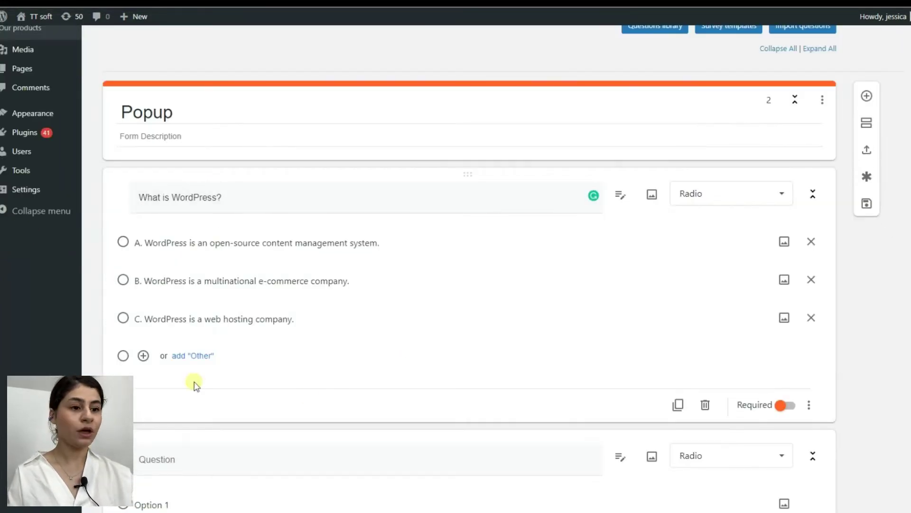
pyautogui.scroll(1, 193, 382)
pyautogui.scroll(3, 311, 397)
pyautogui.click(279, 114)
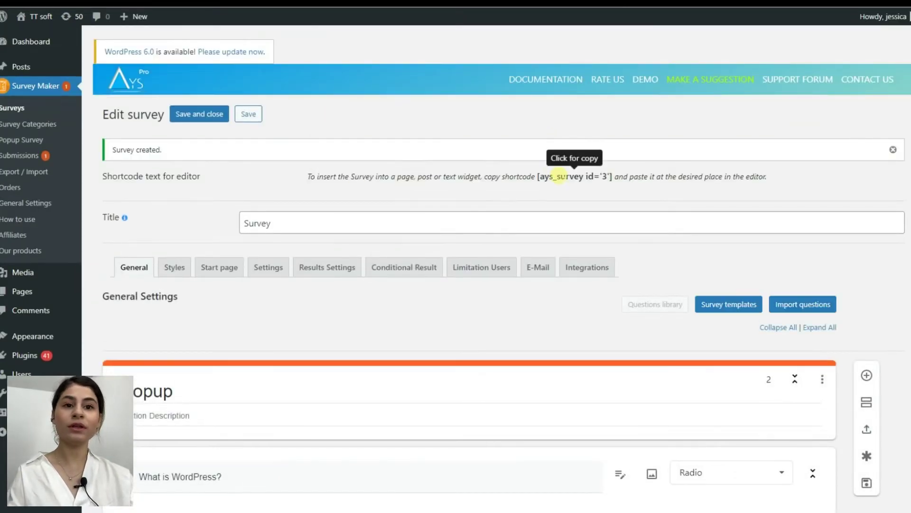
# Copy the survey's shortcode [ays_survey id='3'].
pyautogui.click(559, 176)
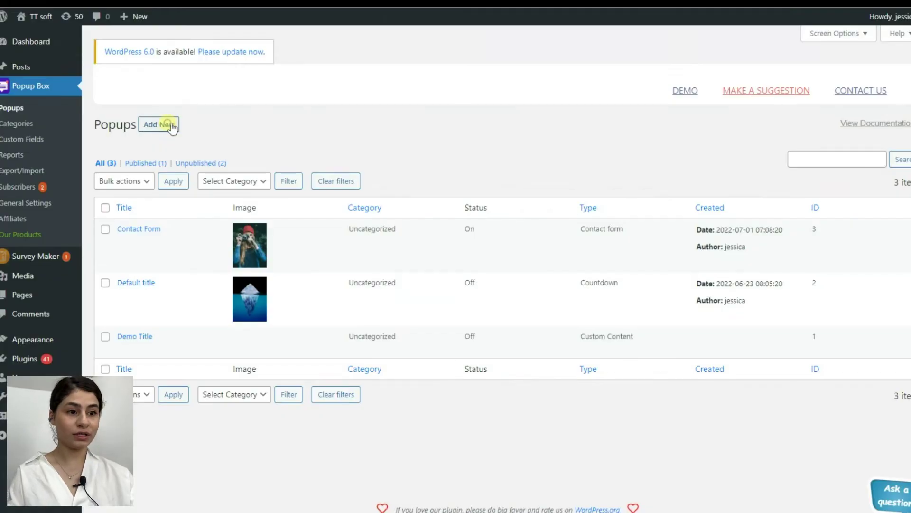
# Start a new Popup Box popup of the Shortcode type with the Peachy template.
pyautogui.click(169, 125)
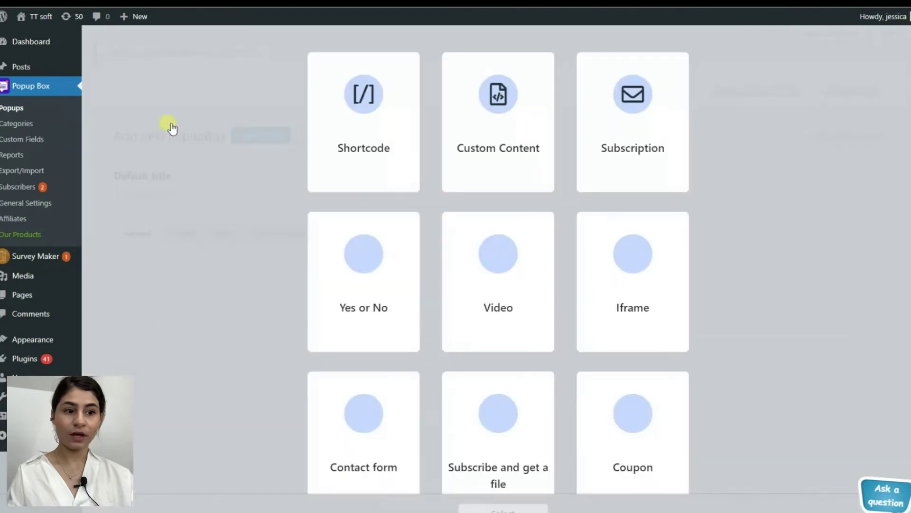
pyautogui.click(371, 135)
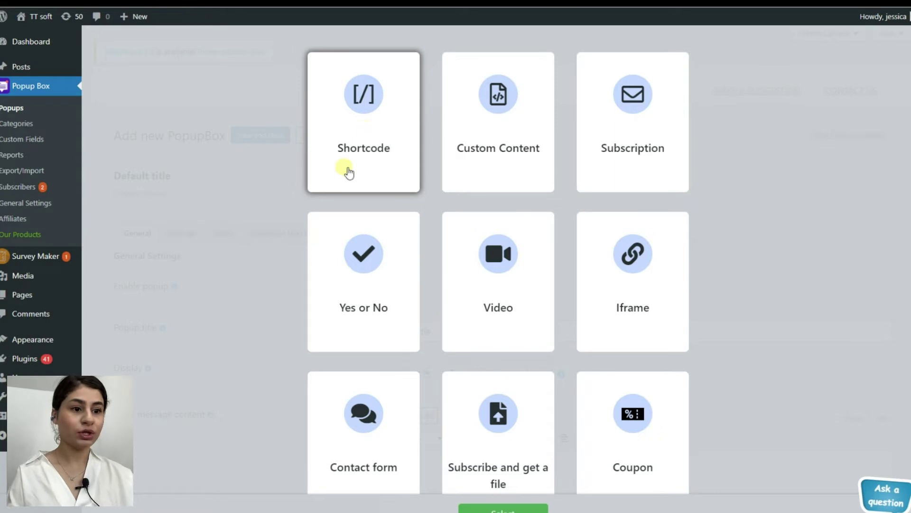
pyautogui.click(514, 509)
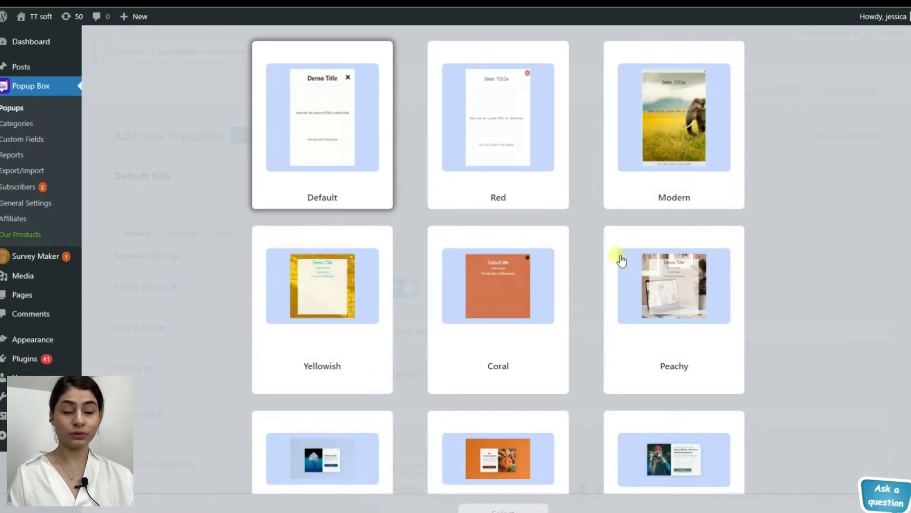
pyautogui.click(622, 319)
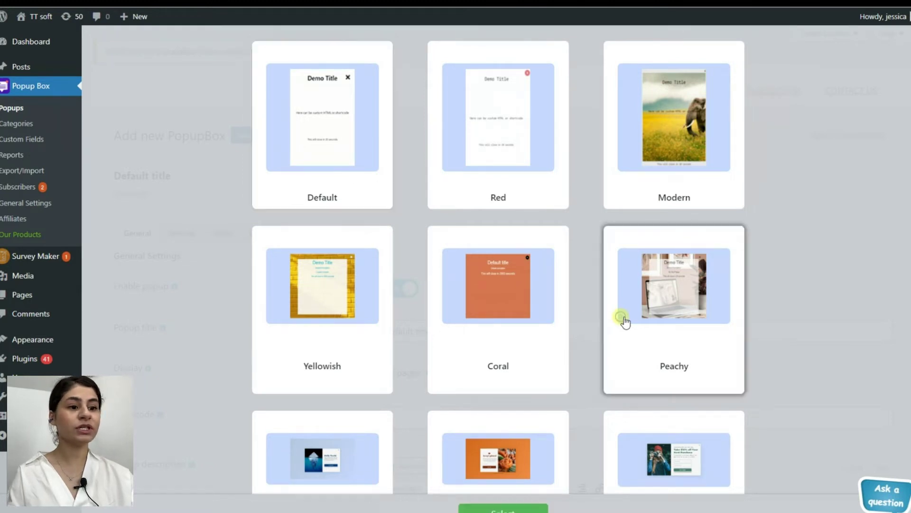
# Give the popup the title 'Popup' and paste the survey shortcode [ays_survey id='3'].
pyautogui.click(517, 507)
pyautogui.scroll(-2, 464, 178)
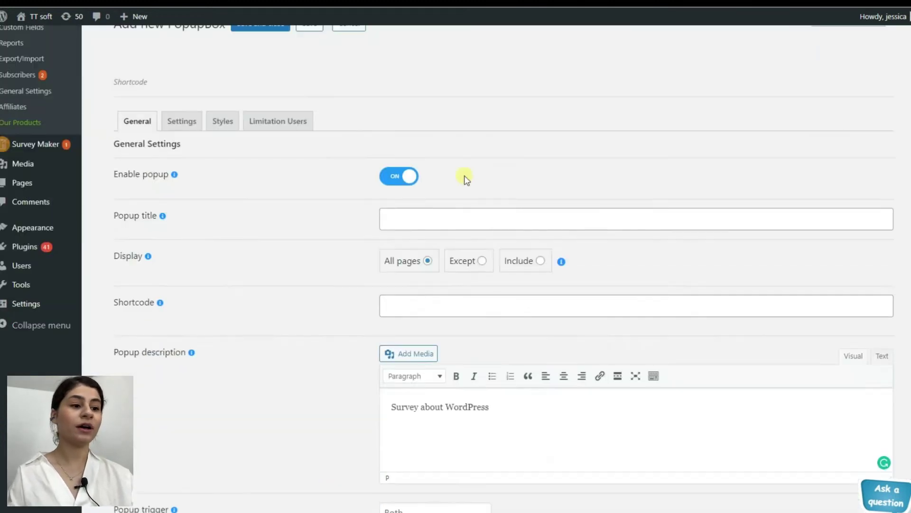
pyautogui.scroll(-3, 249, 340)
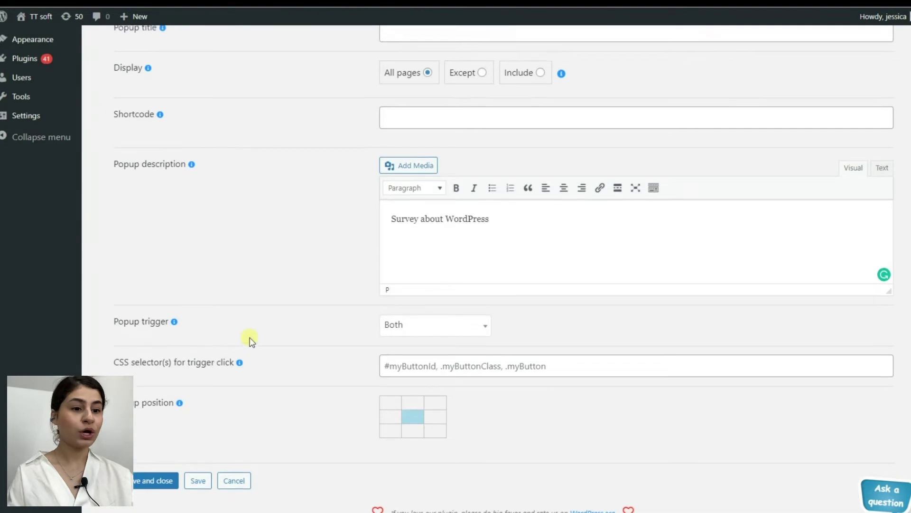
pyautogui.scroll(4, 249, 340)
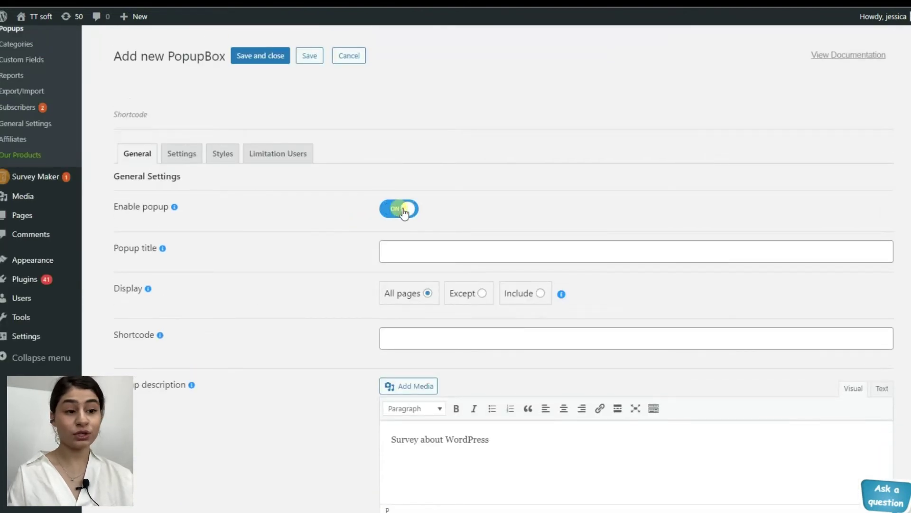
pyautogui.click(397, 252)
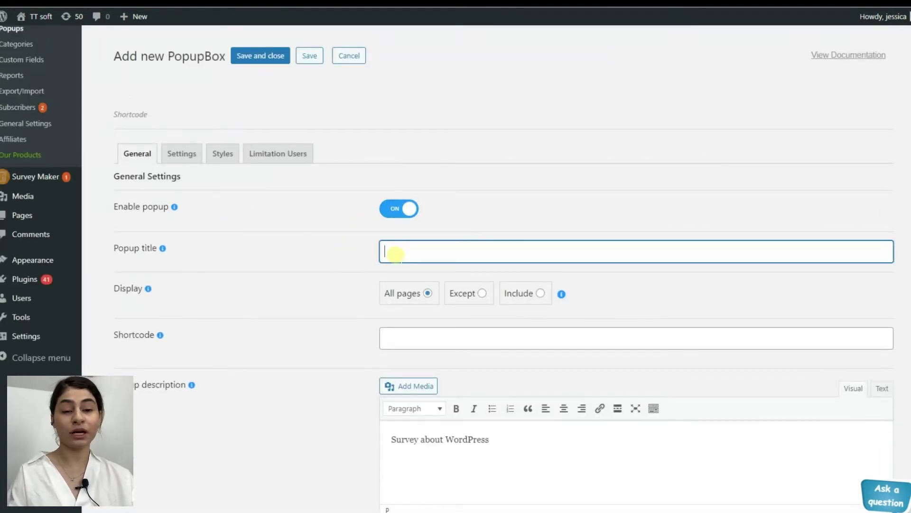
pyautogui.write('Popup')
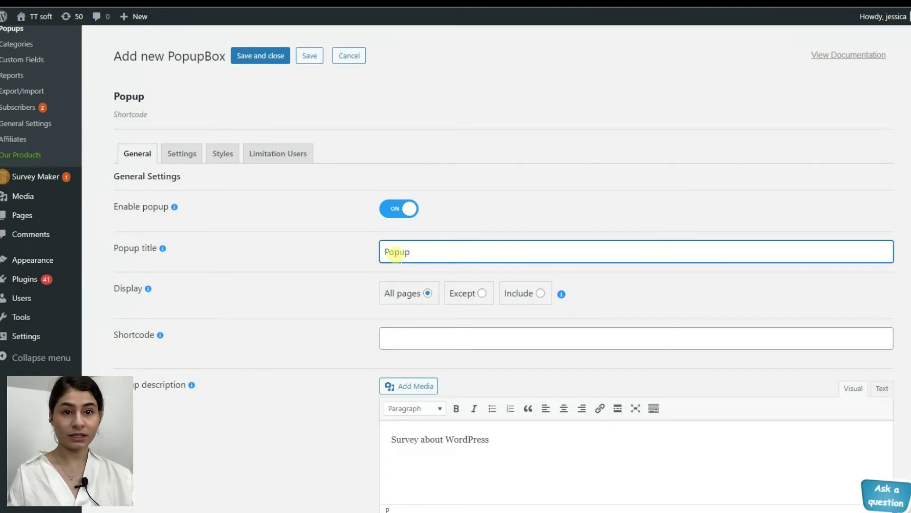
pyautogui.scroll(-1, 387, 279)
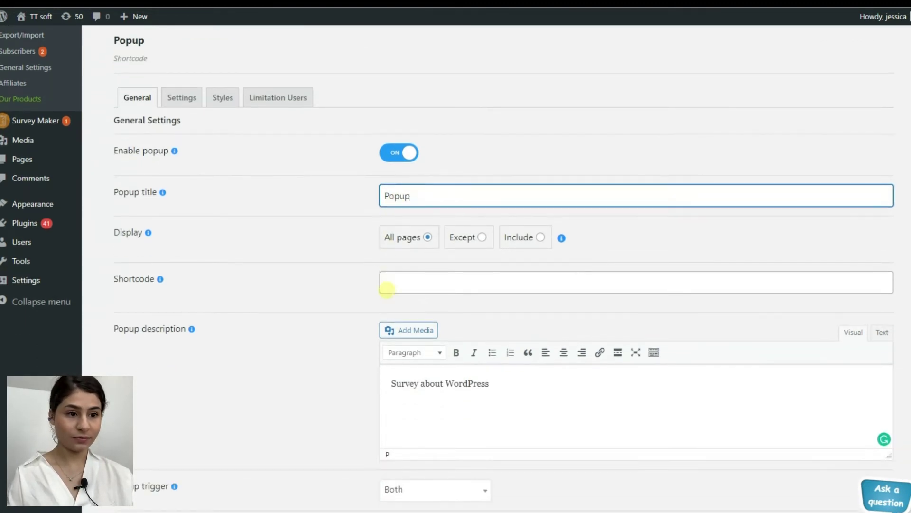
pyautogui.click(388, 284)
pyautogui.hotkey('ctrl', 'v')
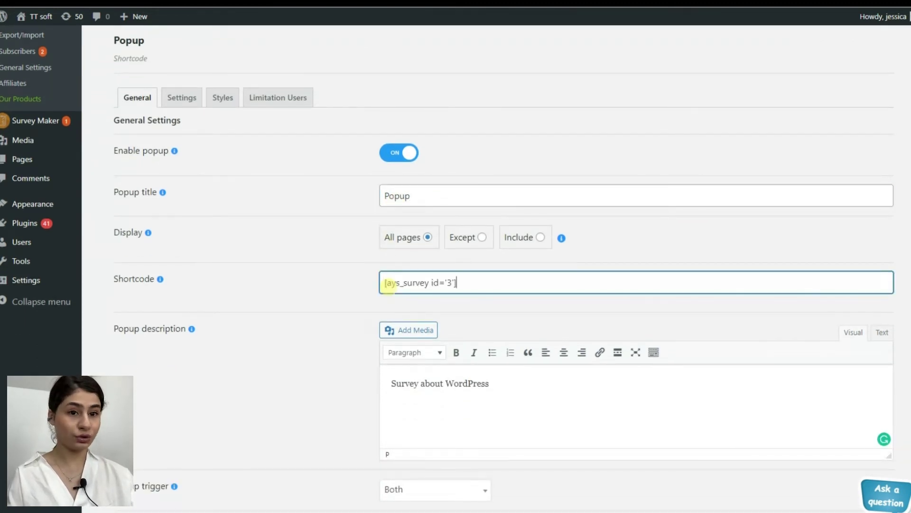
pyautogui.click(360, 349)
pyautogui.moveTo(160, 278)
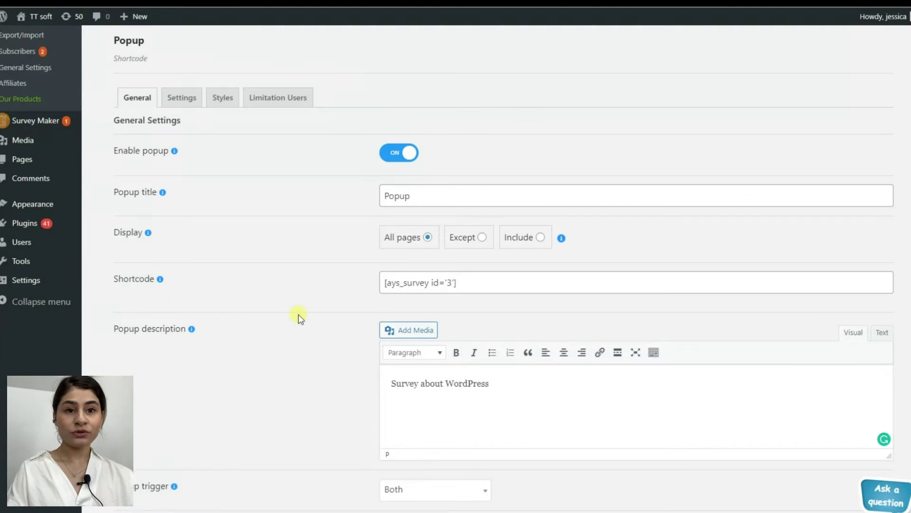
pyautogui.scroll(-2, 300, 316)
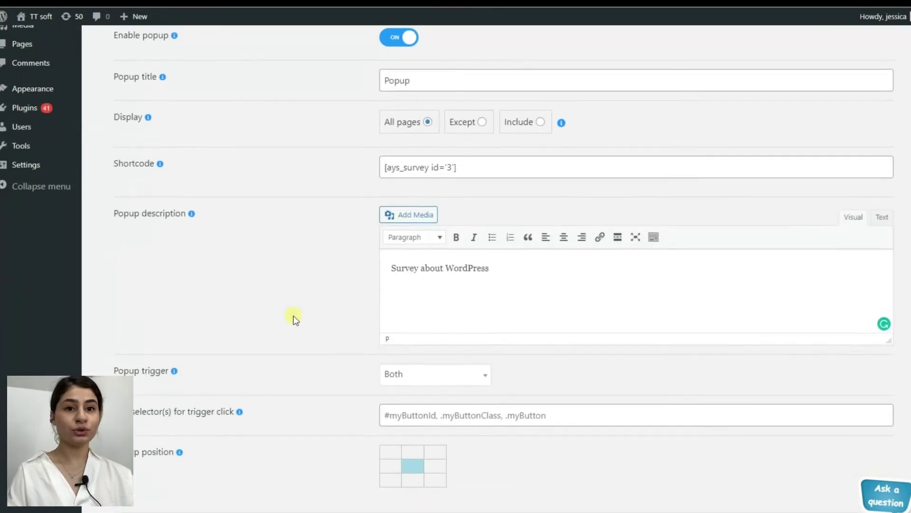
pyautogui.scroll(-1, 293, 316)
# Keep the popup trigger as Both and the popup position centred after trying the top.
pyautogui.click(472, 320)
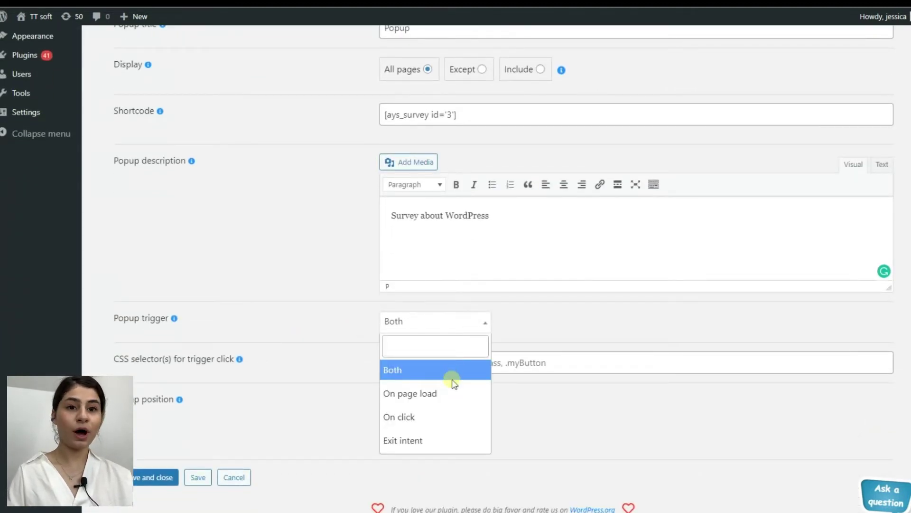
pyautogui.click(360, 420)
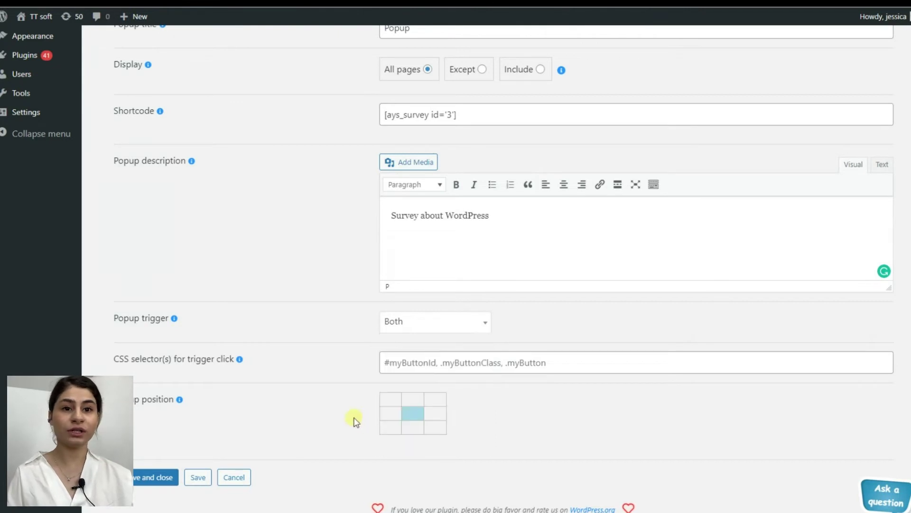
pyautogui.click(390, 402)
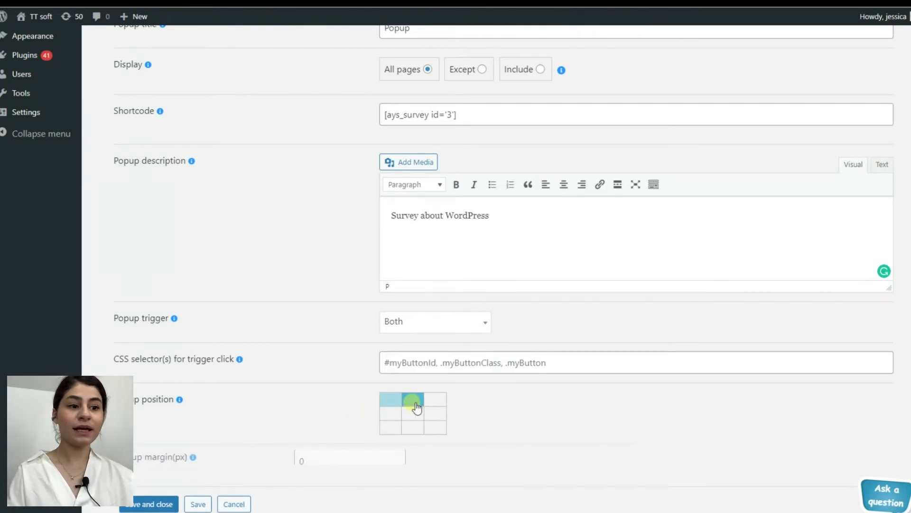
pyautogui.click(436, 403)
pyautogui.click(434, 415)
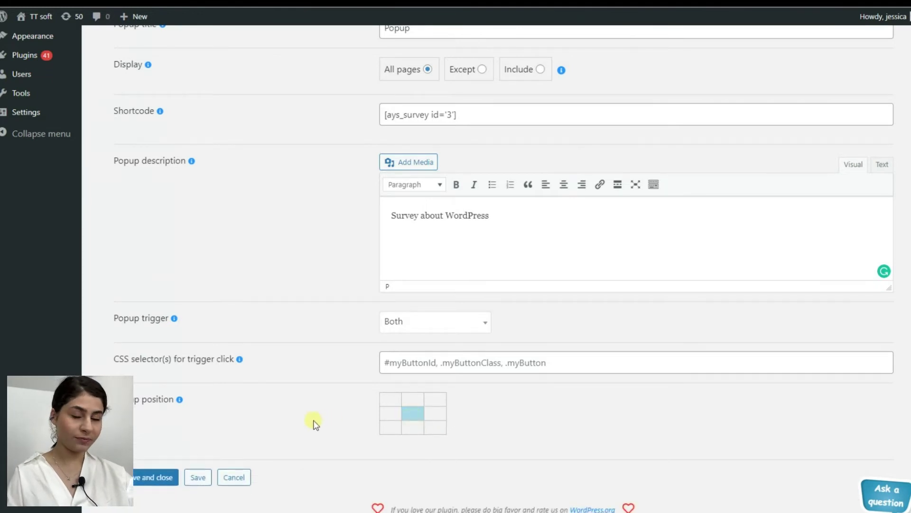
pyautogui.scroll(2, 316, 423)
pyautogui.scroll(2, 315, 423)
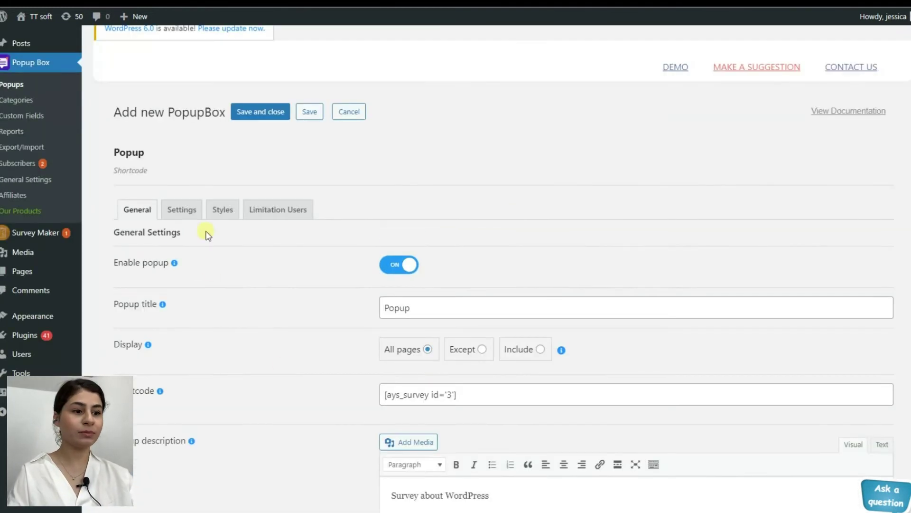
# Set Open by Scrolling Down to 4 and enable closing the popup by pressing ESC.
pyautogui.click(182, 210)
pyautogui.scroll(-1, 315, 264)
pyautogui.click(479, 227)
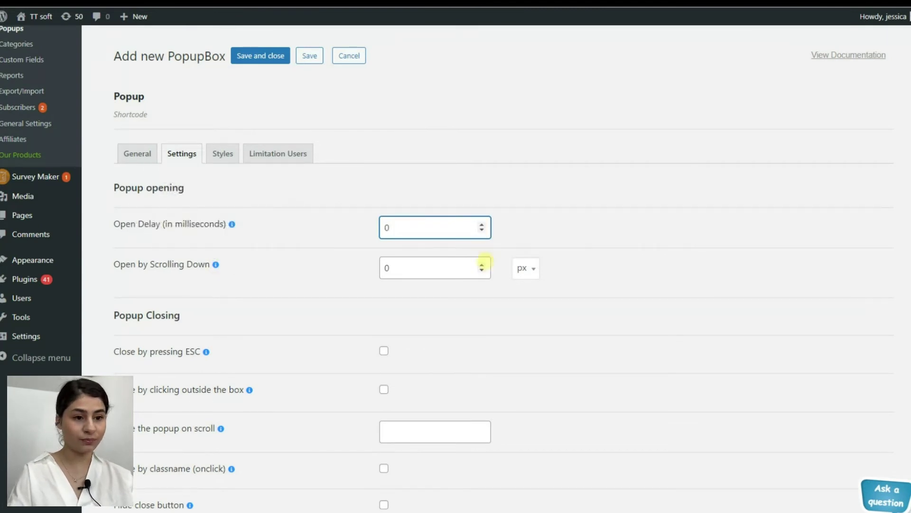
pyautogui.click(481, 263)
pyautogui.scroll(-2, 320, 311)
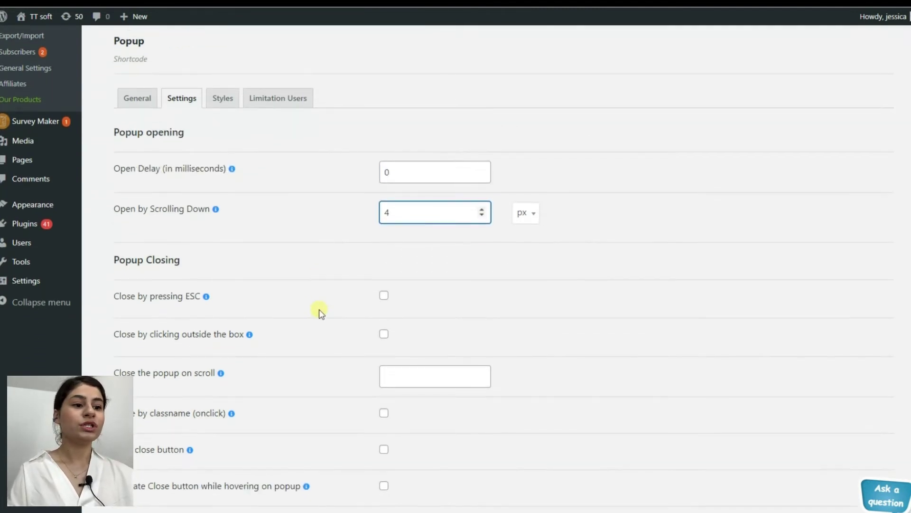
pyautogui.scroll(-1, 320, 312)
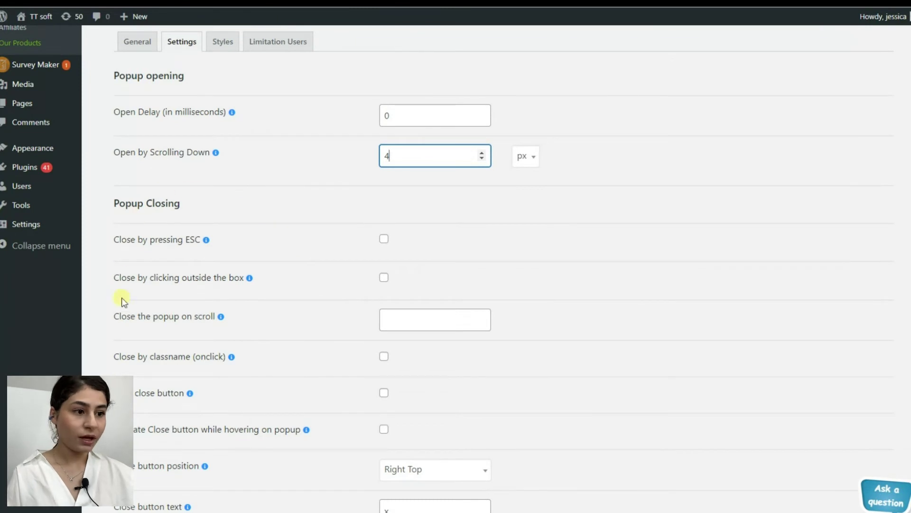
pyautogui.scroll(-2, 158, 421)
pyautogui.scroll(-2, 158, 422)
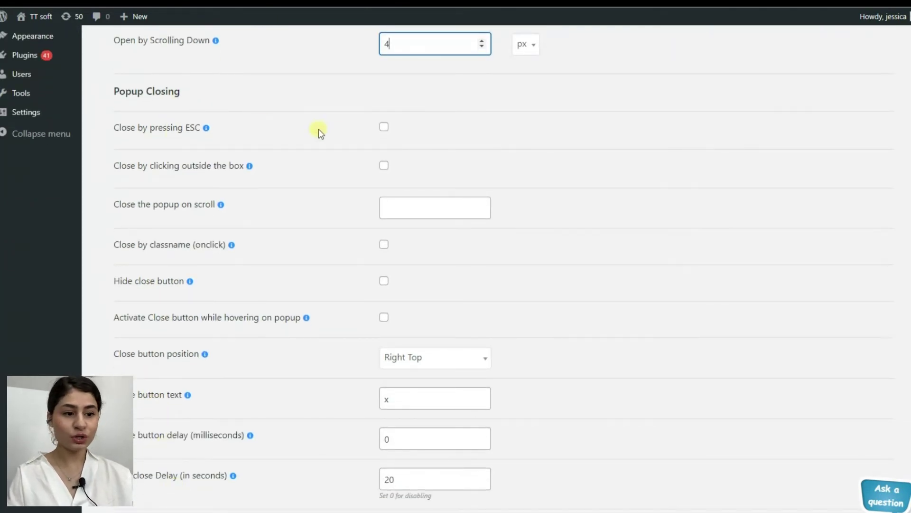
pyautogui.click(384, 128)
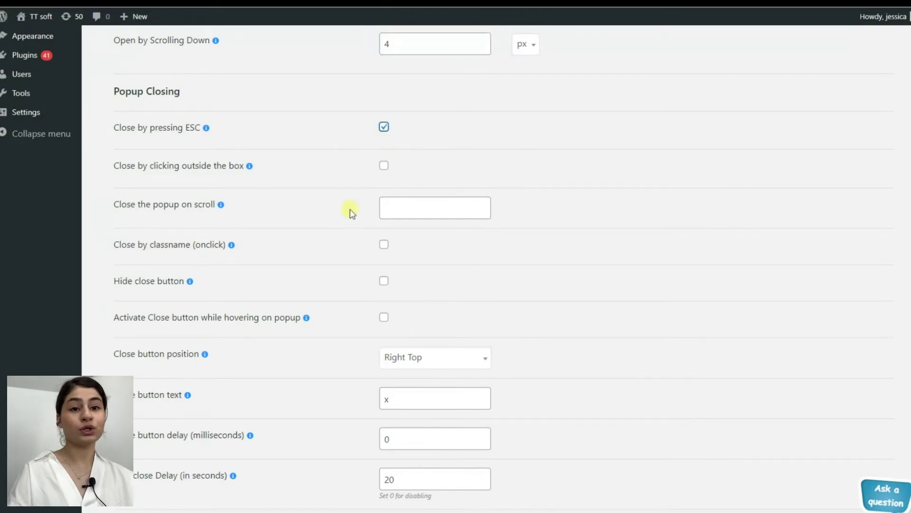
pyautogui.scroll(-3, 349, 221)
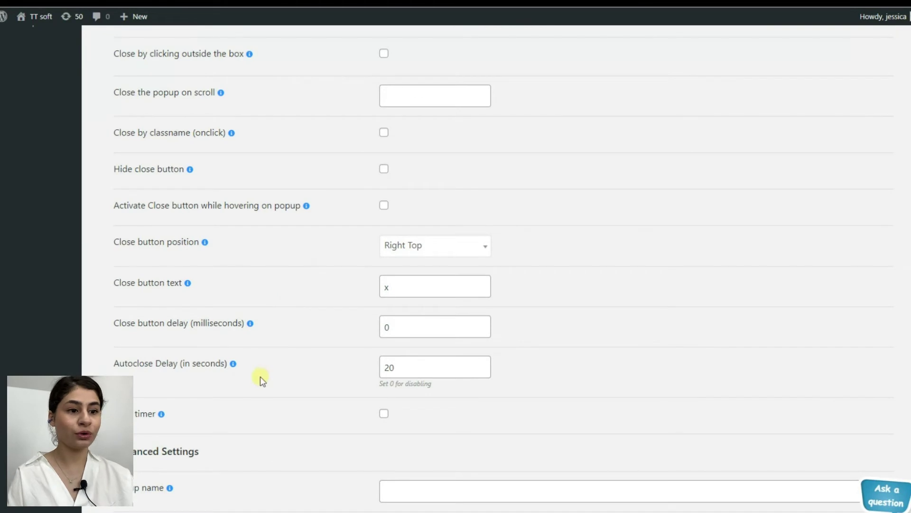
pyautogui.scroll(-1, 261, 379)
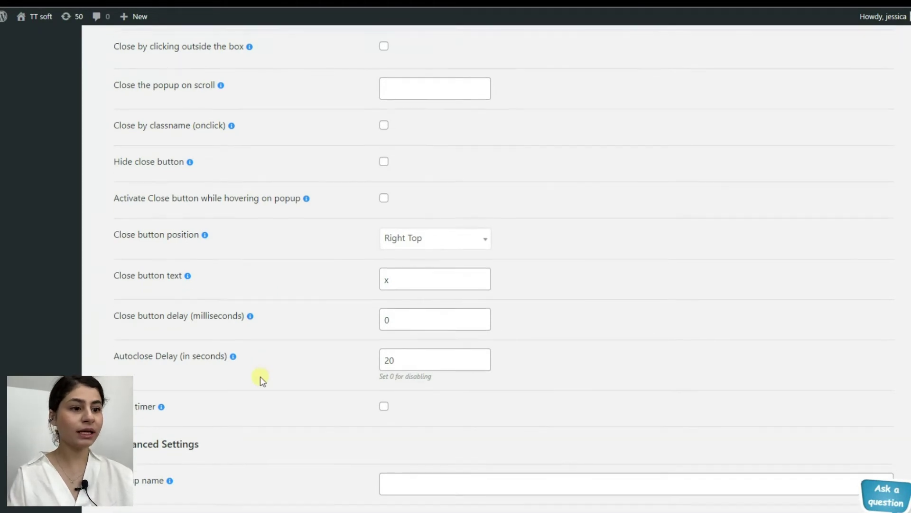
pyautogui.scroll(-4, 261, 379)
pyautogui.scroll(-1, 261, 379)
pyautogui.scroll(-3, 260, 380)
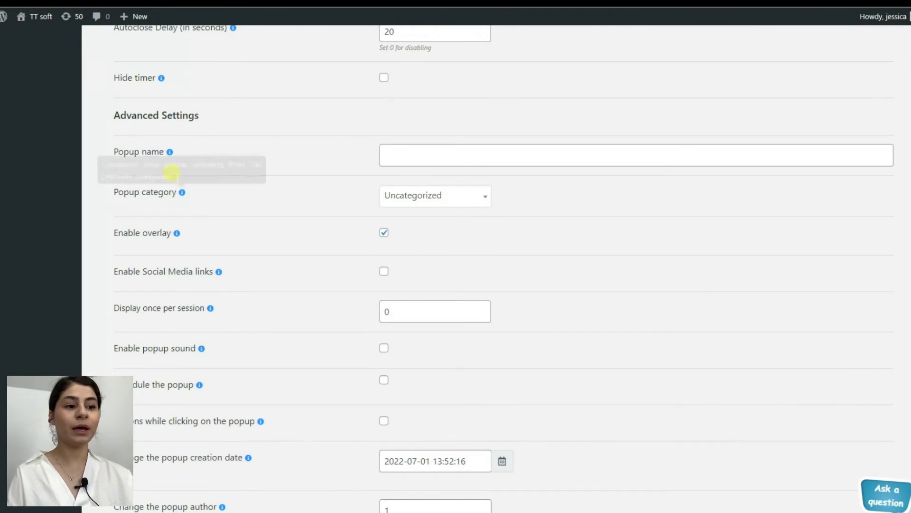
# Name the popup 'WordPress Survey' and disable page scrolling while it shows.
pyautogui.click(388, 152)
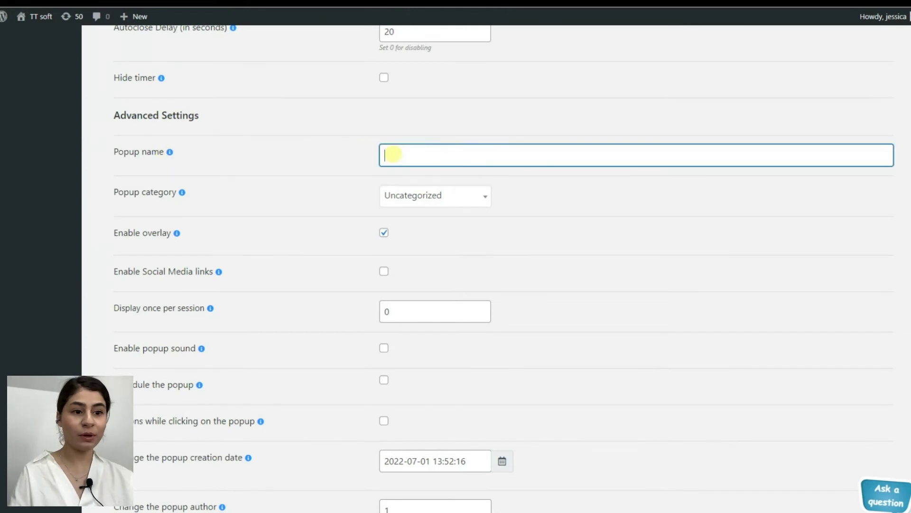
pyautogui.write('Word')
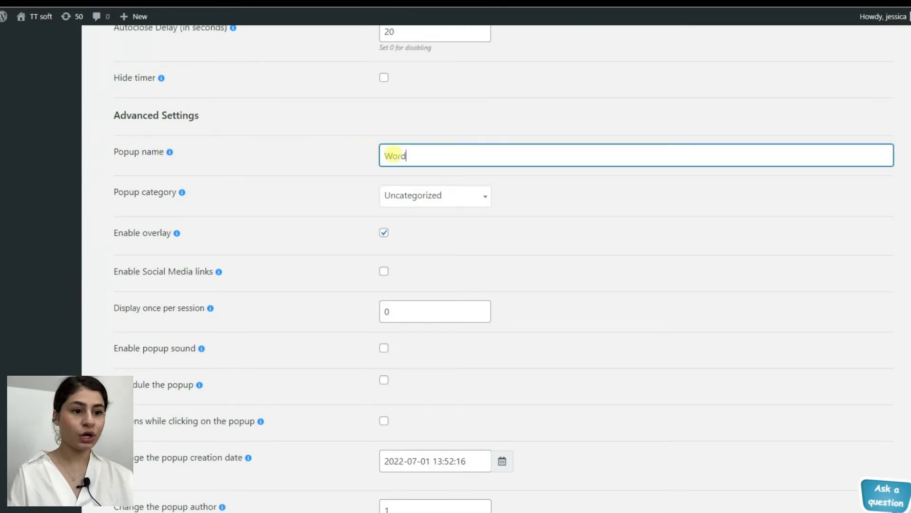
pyautogui.write('Press')
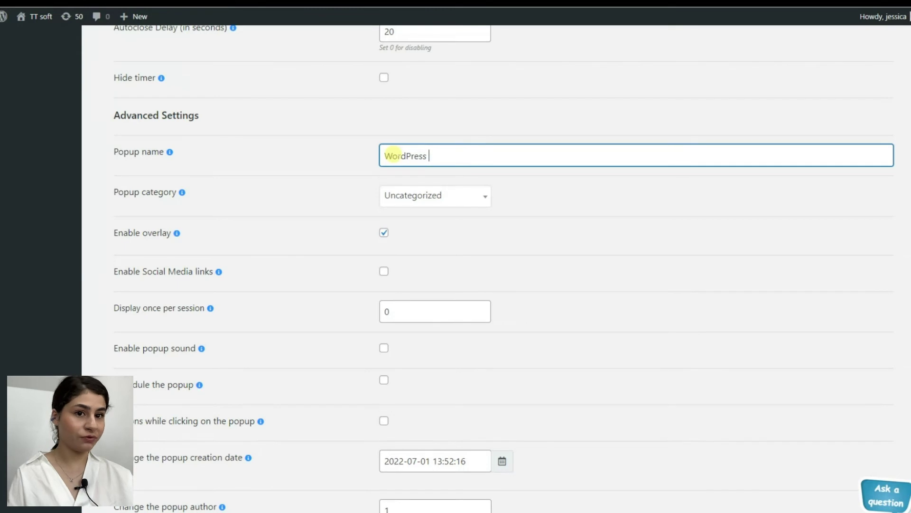
pyautogui.write(' Survey')
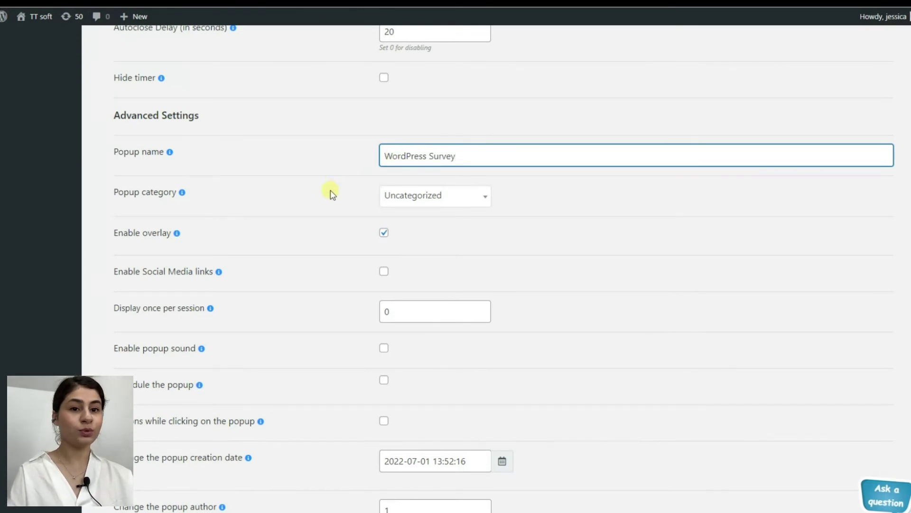
pyautogui.scroll(-1, 330, 193)
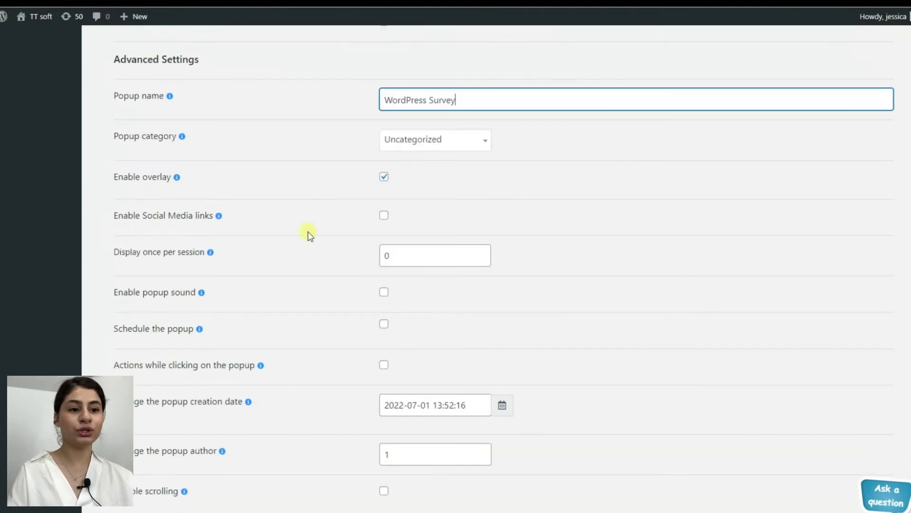
pyautogui.scroll(-1, 309, 235)
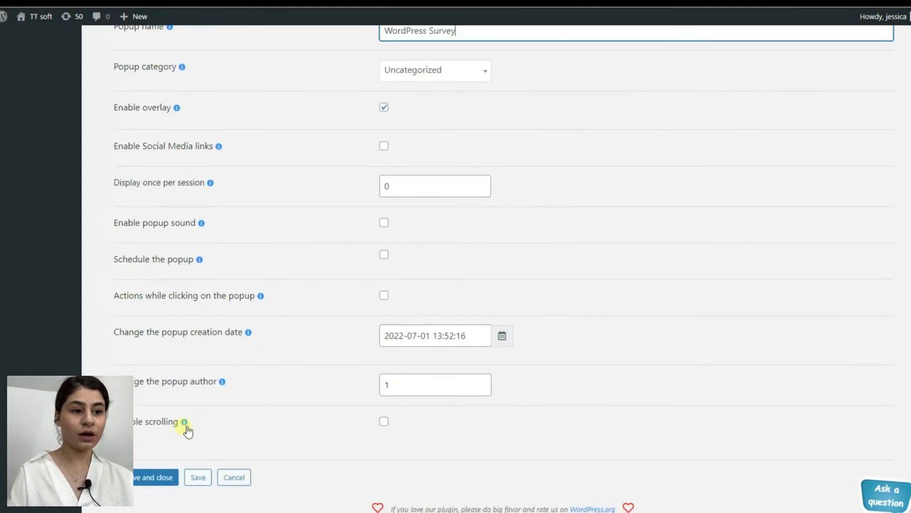
pyautogui.click(384, 422)
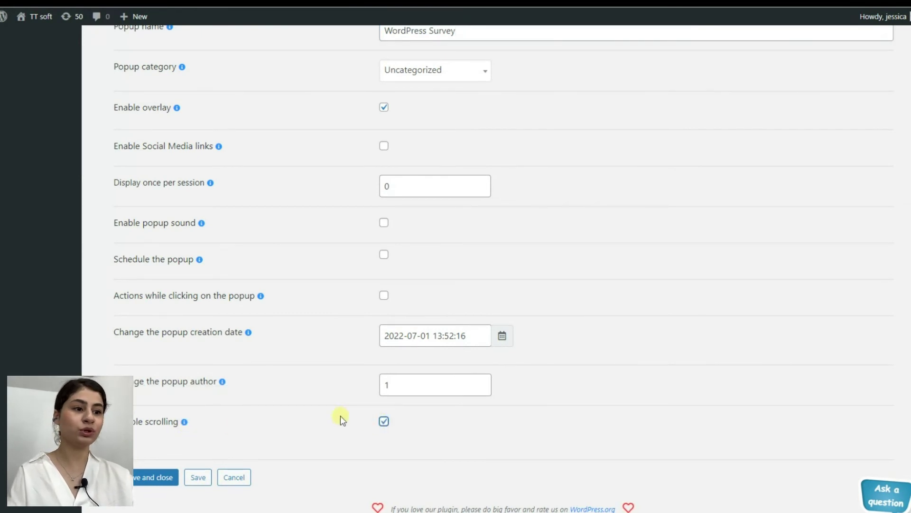
pyautogui.scroll(1, 336, 427)
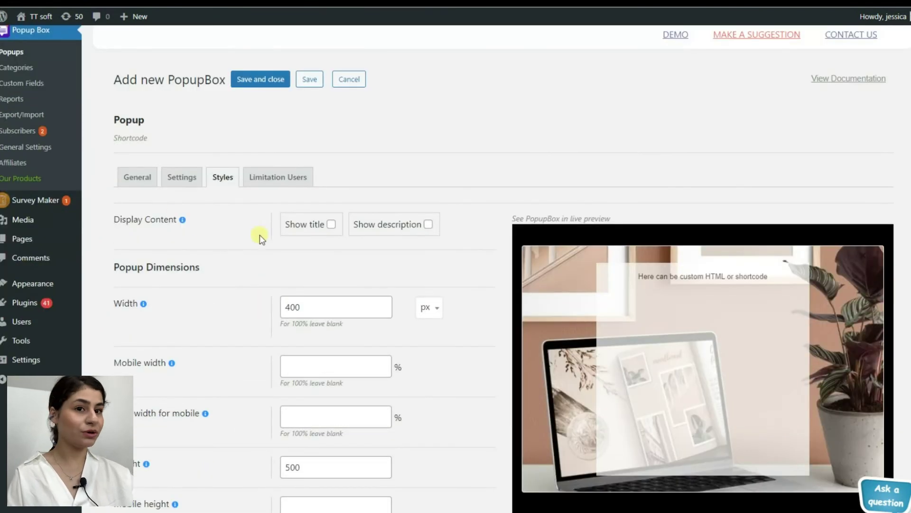
pyautogui.scroll(-2, 257, 235)
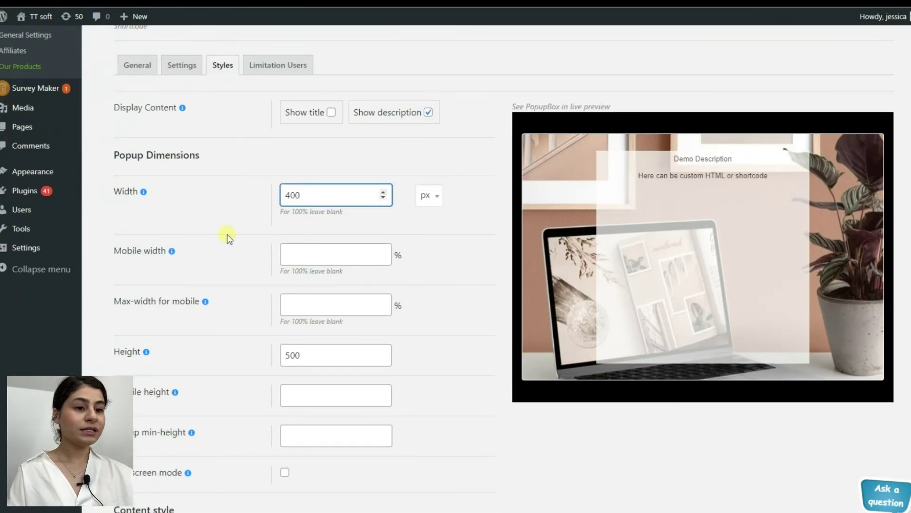
pyautogui.scroll(-3, 228, 239)
pyautogui.scroll(-4, 205, 323)
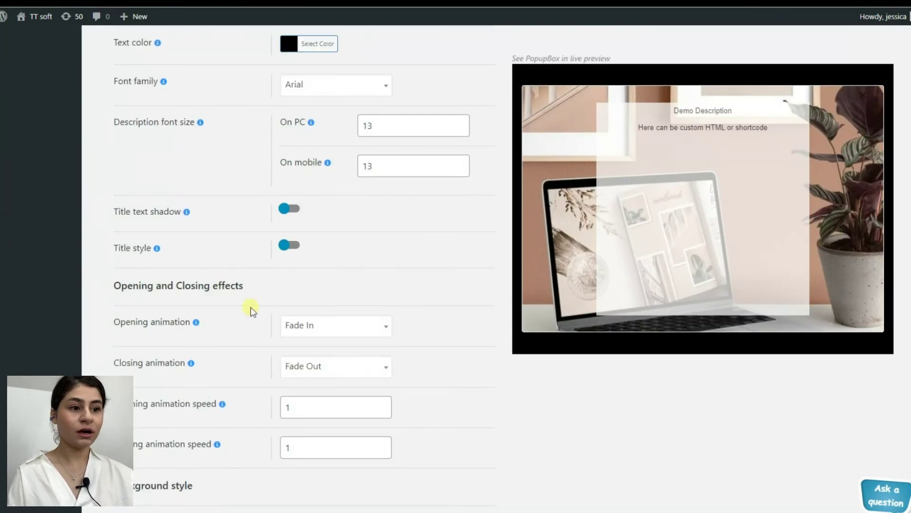
pyautogui.scroll(-4, 250, 307)
pyautogui.scroll(-5, 238, 224)
# Keep the background image position at Center Center in the popup's Styles.
pyautogui.click(311, 174)
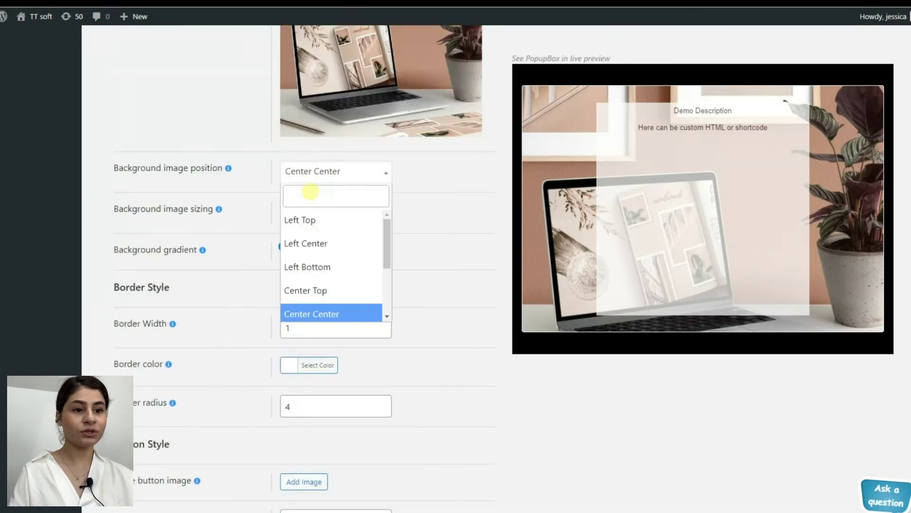
pyautogui.click(427, 150)
pyautogui.scroll(-3, 214, 280)
pyautogui.scroll(-2, 221, 279)
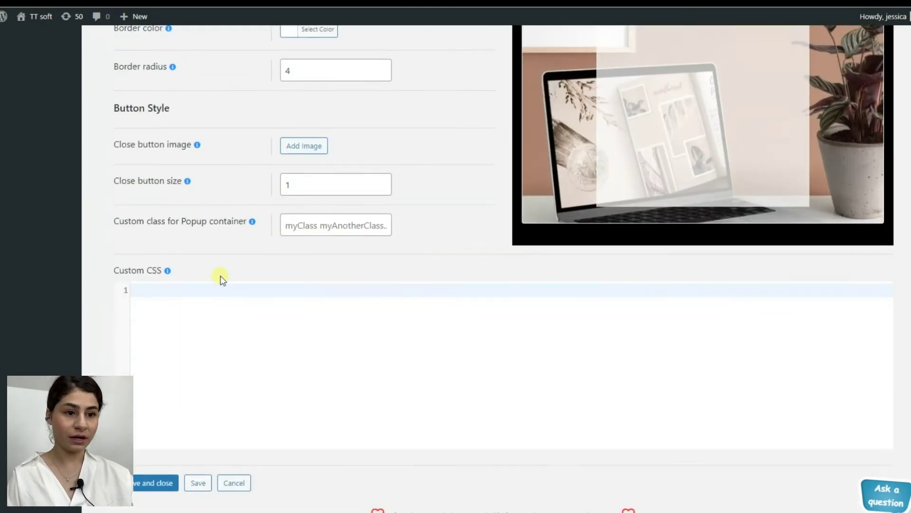
pyautogui.scroll(10, 220, 279)
pyautogui.scroll(10, 227, 269)
pyautogui.click(279, 234)
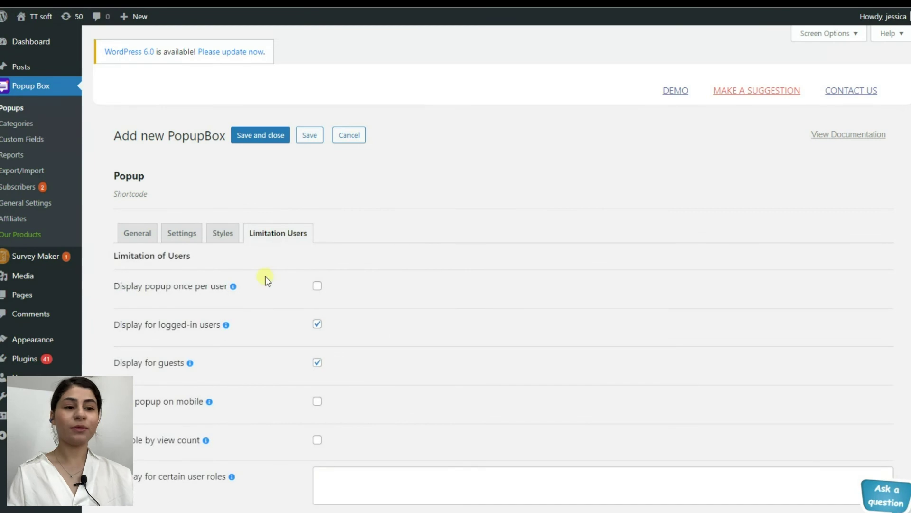
pyautogui.scroll(-3, 265, 280)
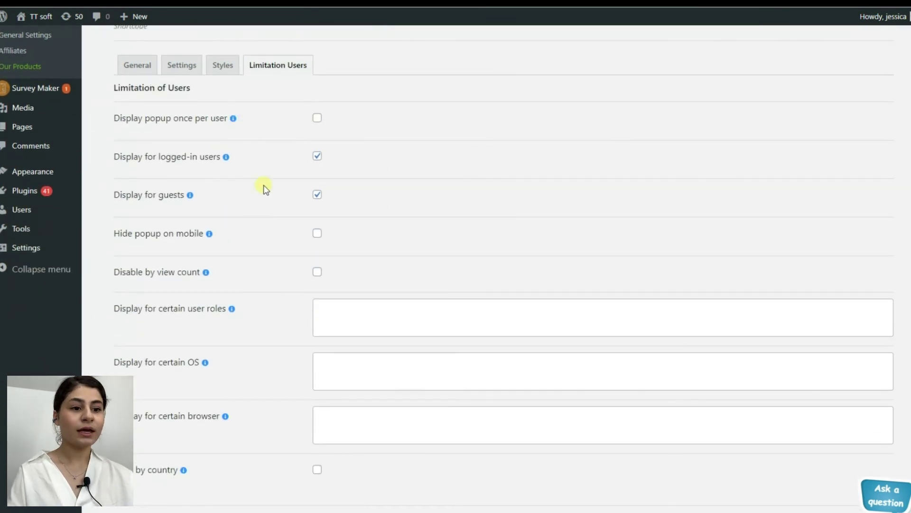
pyautogui.scroll(-1, 264, 235)
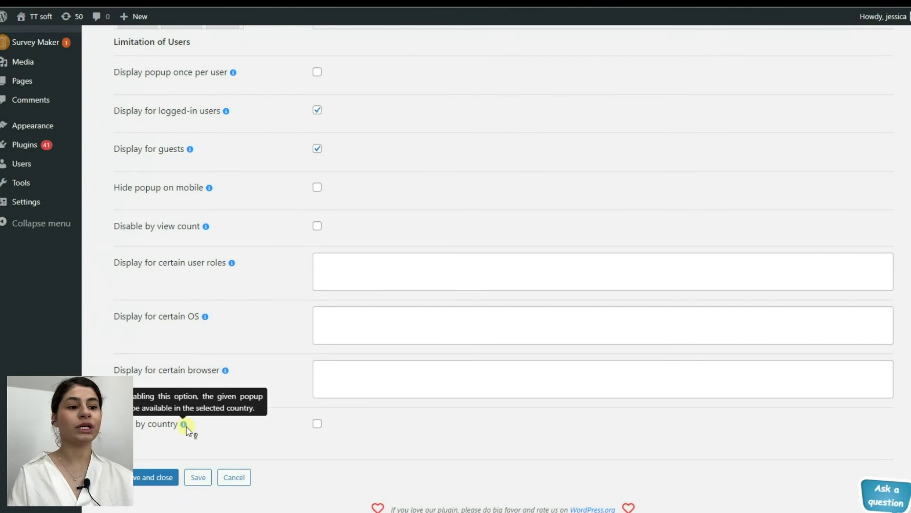
# Choose Andorra as the country for the popup's country limitation.
pyautogui.click(414, 432)
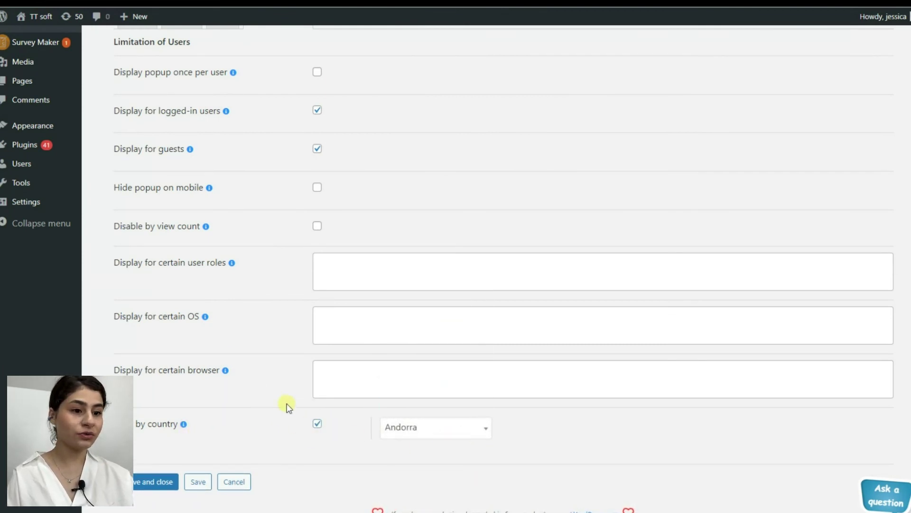
pyautogui.scroll(3, 287, 407)
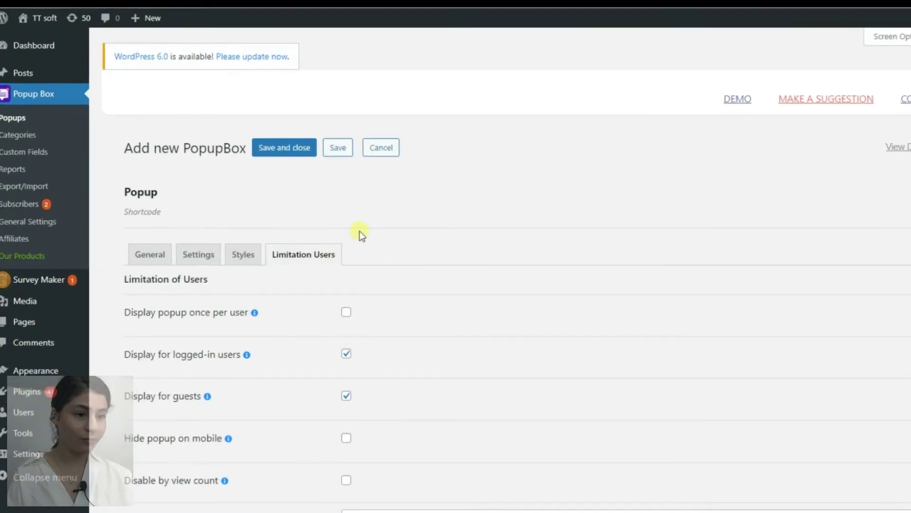